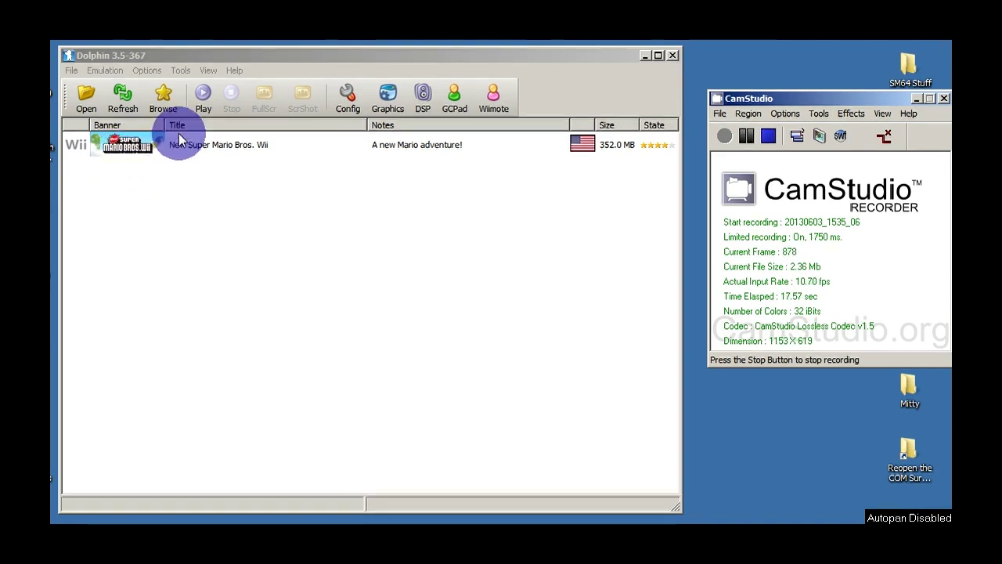
# - Bring the Dolphin game list to the front and rearrange the windows
pyautogui.click(106, 55)
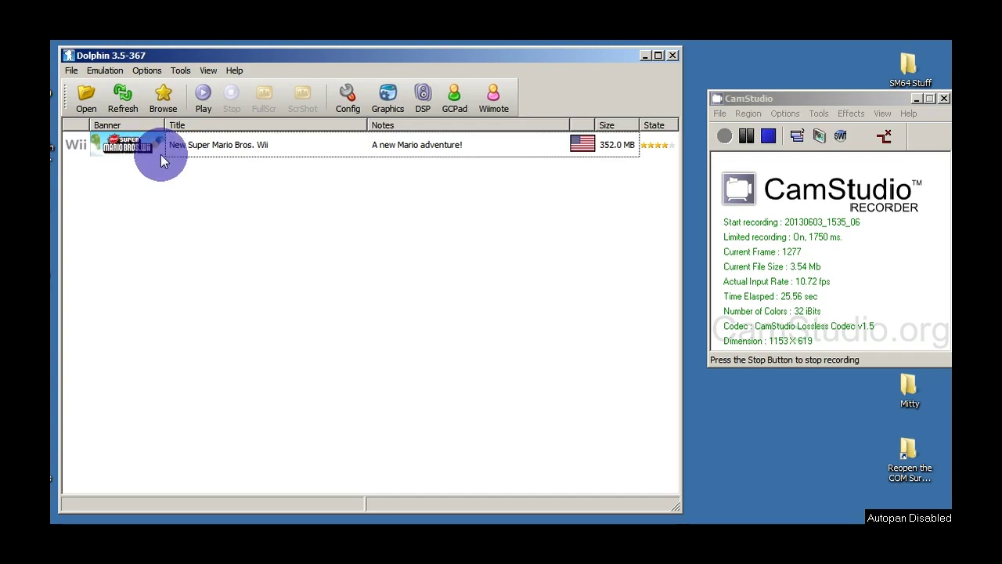
pyautogui.moveTo(186, 190)
pyautogui.mouseDown()
pyautogui.moveTo(124, 218)
pyautogui.moveTo(132, 233)
pyautogui.moveTo(196, 160)
pyautogui.mouseUp()
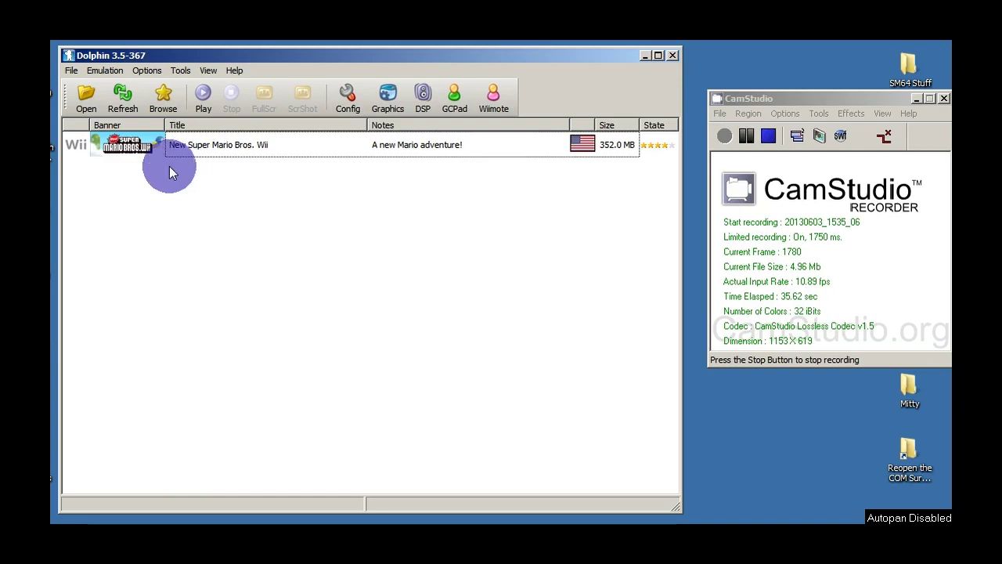
pyautogui.moveTo(153, 180)
pyautogui.mouseDown()
pyautogui.moveTo(84, 193)
pyautogui.moveTo(63, 183)
pyautogui.moveTo(54, 148)
pyautogui.moveTo(122, 213)
pyautogui.mouseUp()
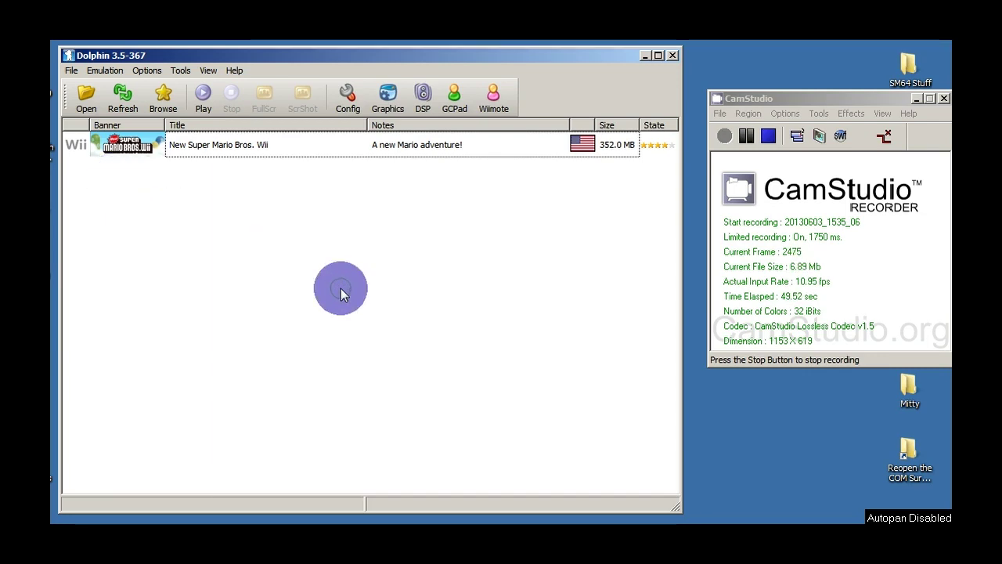
pyautogui.moveTo(317, 231); pyautogui.dragTo(403, 349)
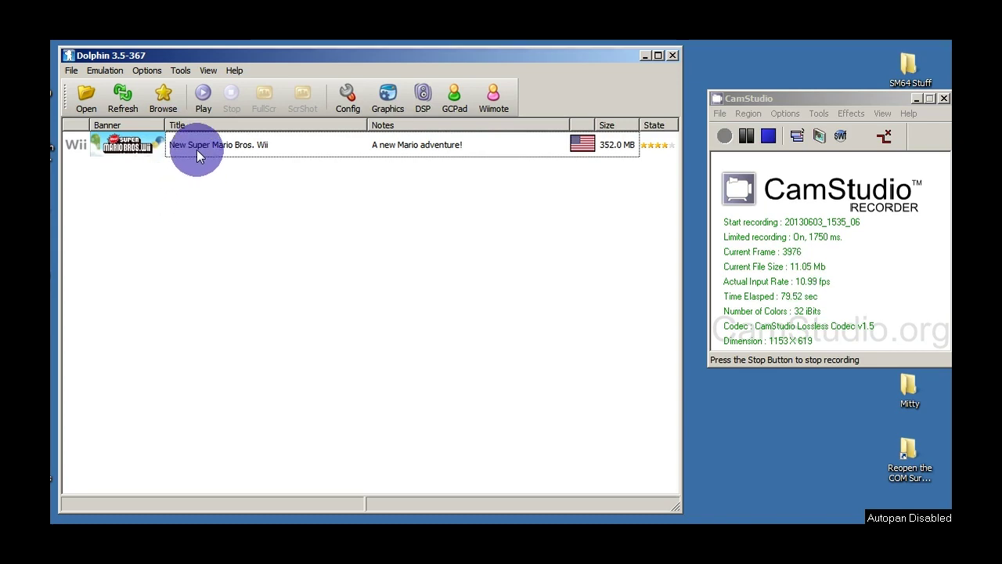
# - Boot New Super Mario Bros. Wii, get past its title screen, and focus the game window
pyautogui.click(140, 151)
pyautogui.doubleClick(141, 151)
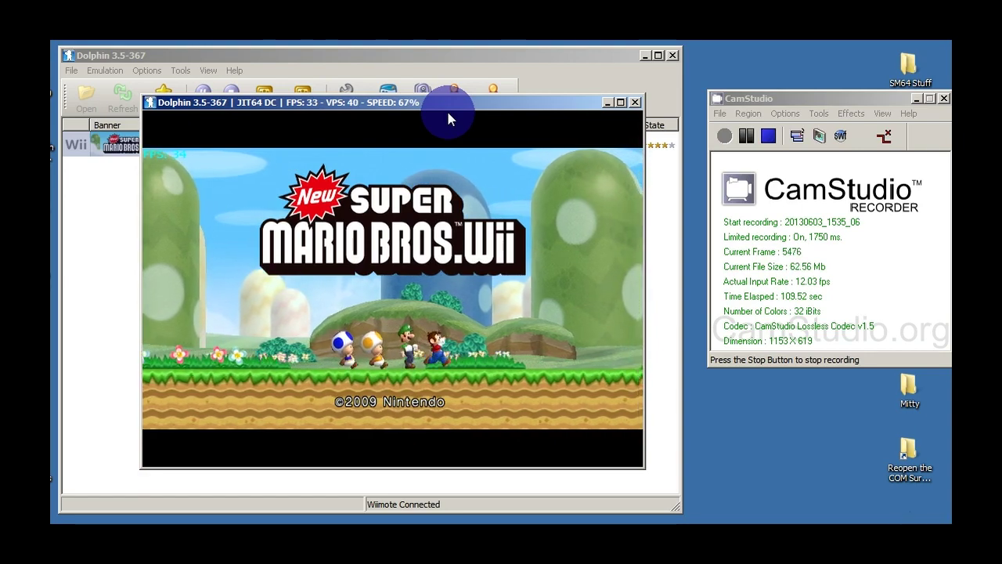
pyautogui.press('2')
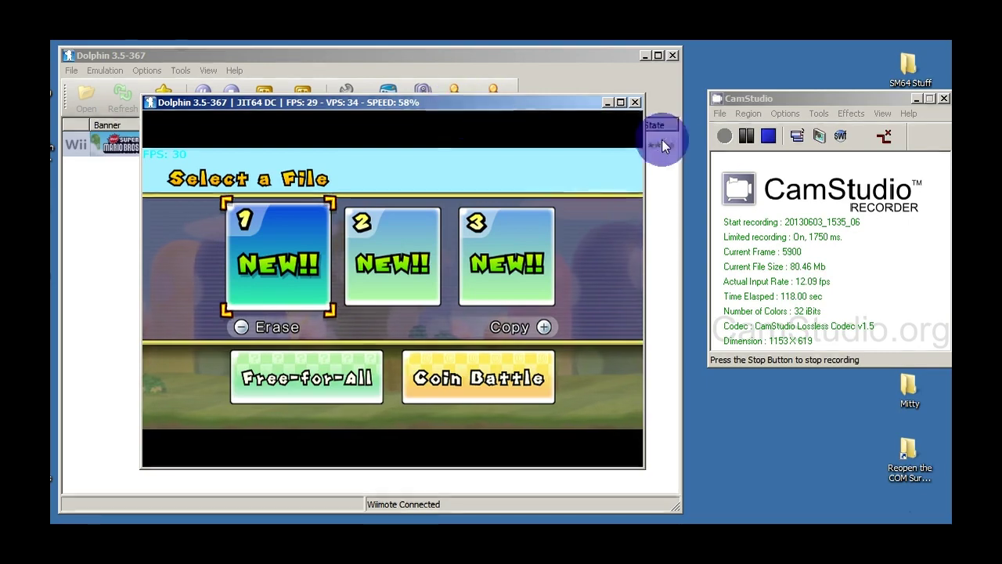
pyautogui.click(537, 116)
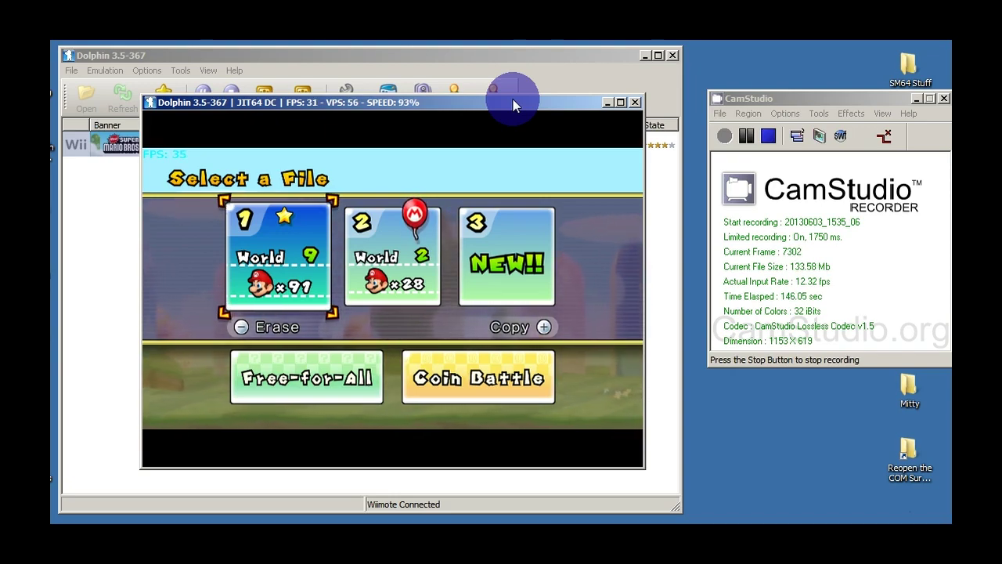
# - Load save File 2 and start a 1-player game
pyautogui.press('Right')
pyautogui.press('Return')
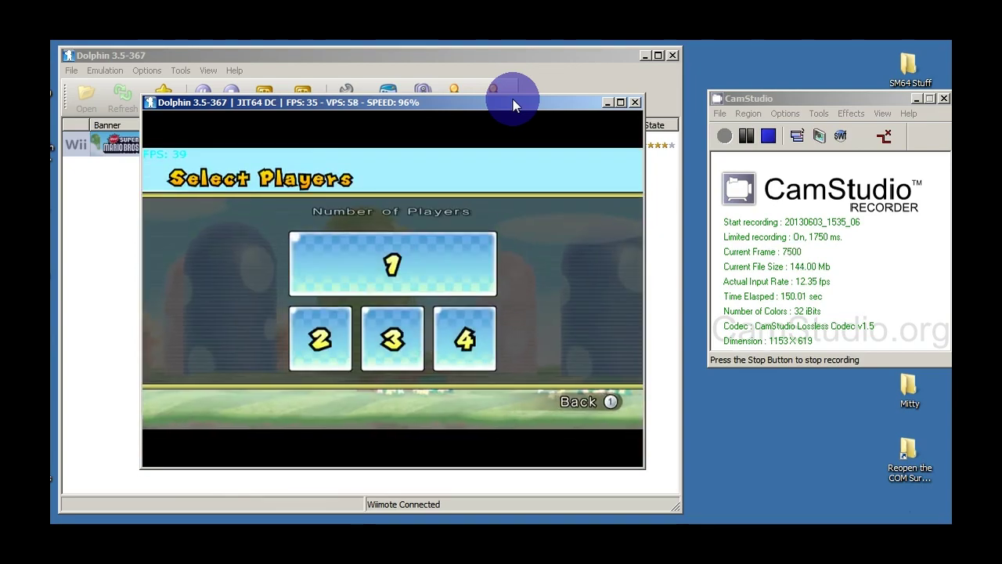
pyautogui.press('Return')
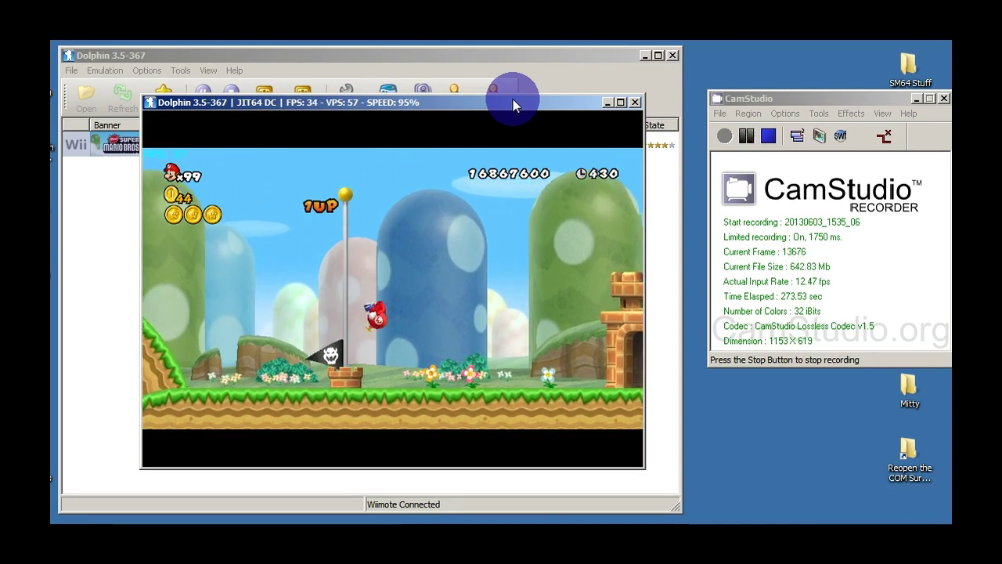
# - Close the render window to stop the game, then clear the game list selection
pyautogui.click(635, 102)
pyautogui.click(545, 213)
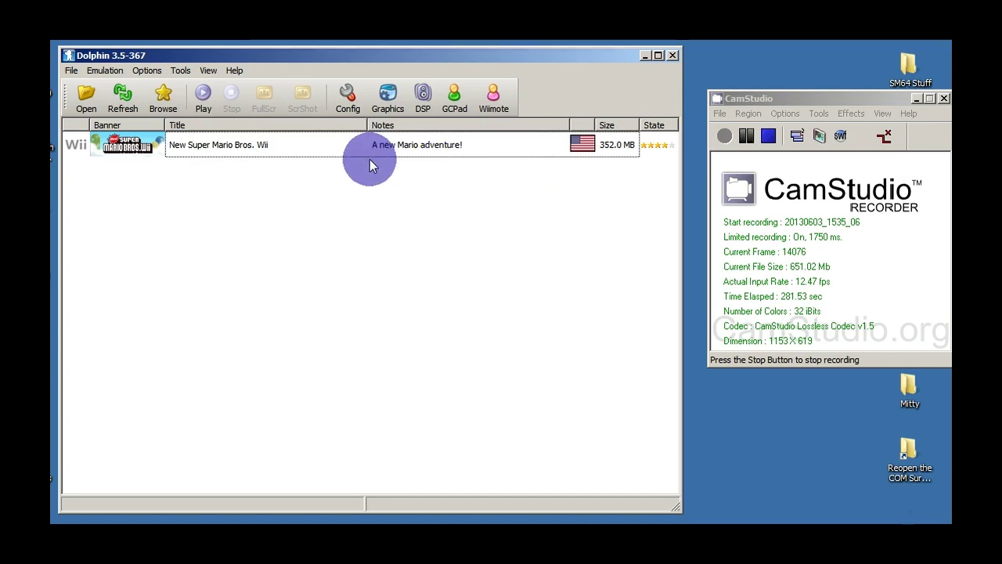
pyautogui.moveTo(324, 280); pyautogui.dragTo(467, 256)
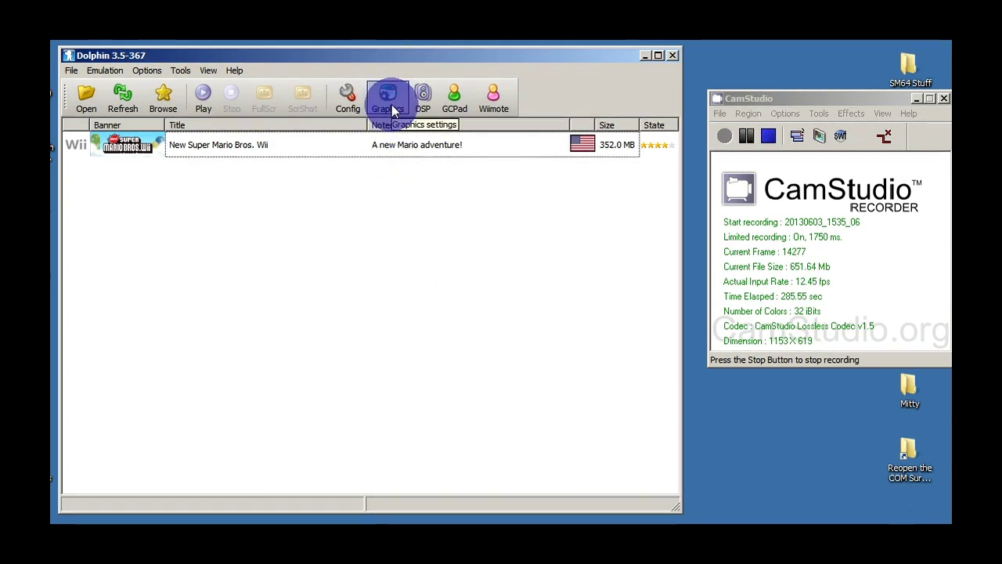
# - In the graphics settings, keep Direct3D11 as the backend and the same graphics adapter
pyautogui.click(391, 108)
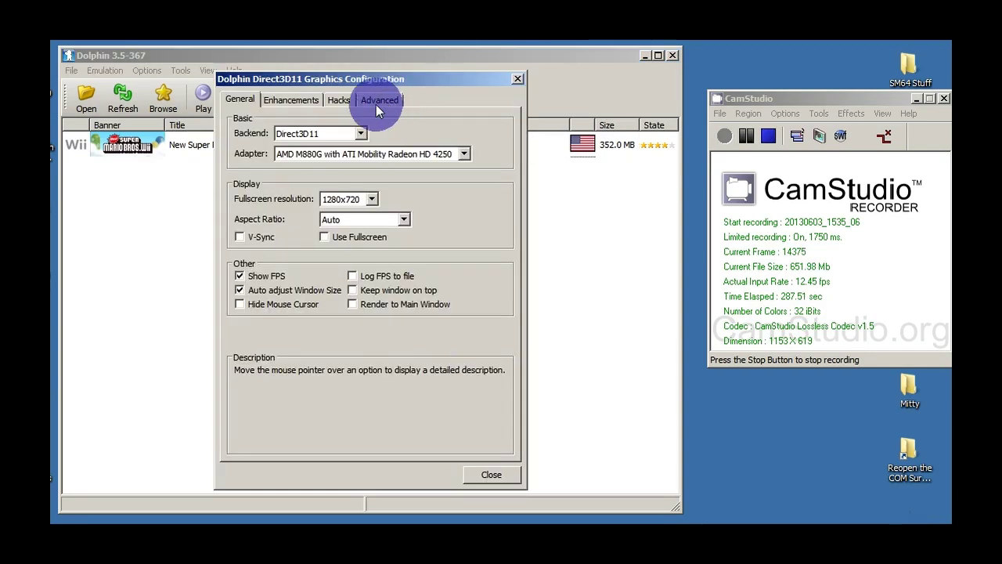
pyautogui.click(310, 136)
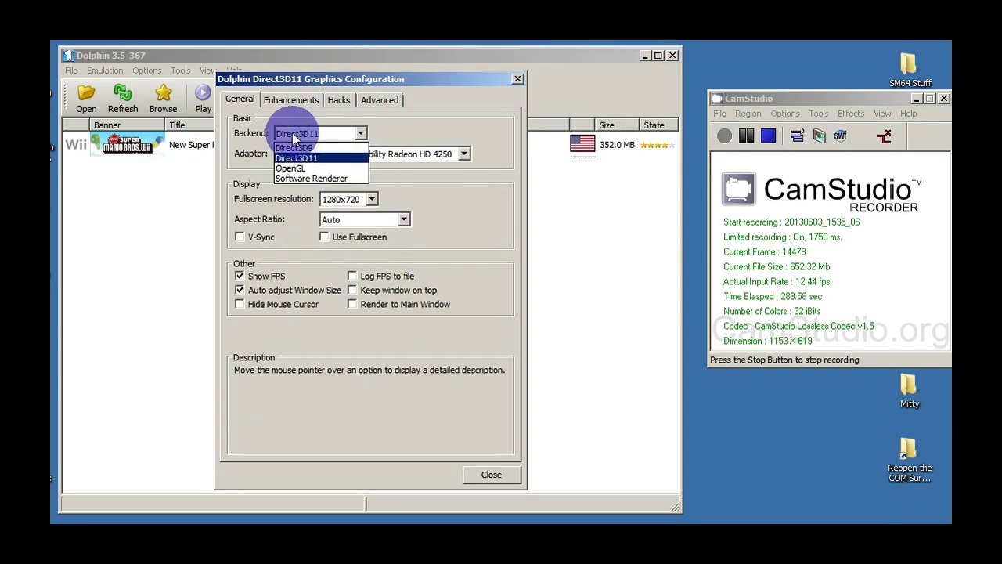
pyautogui.click(345, 136)
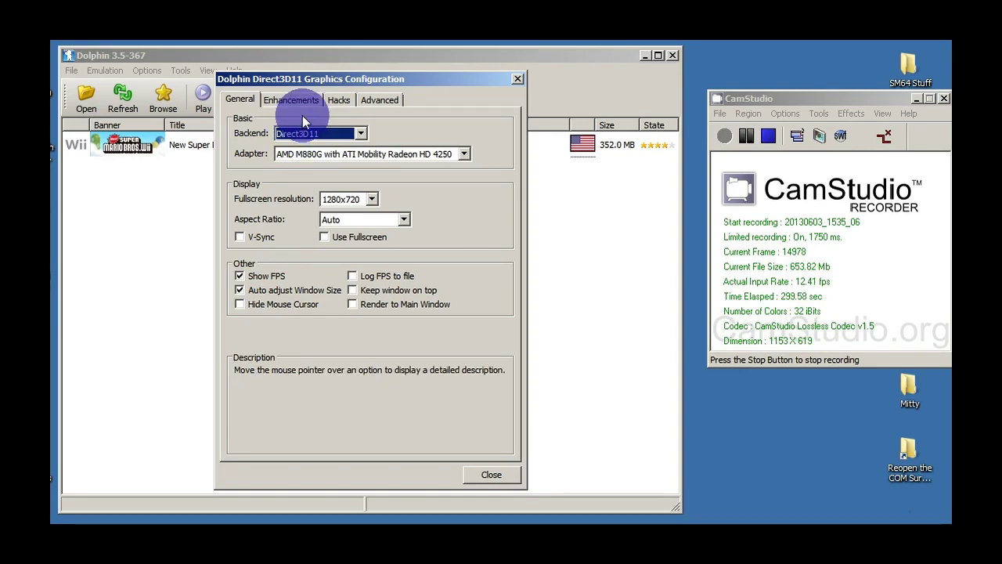
pyautogui.click(306, 135)
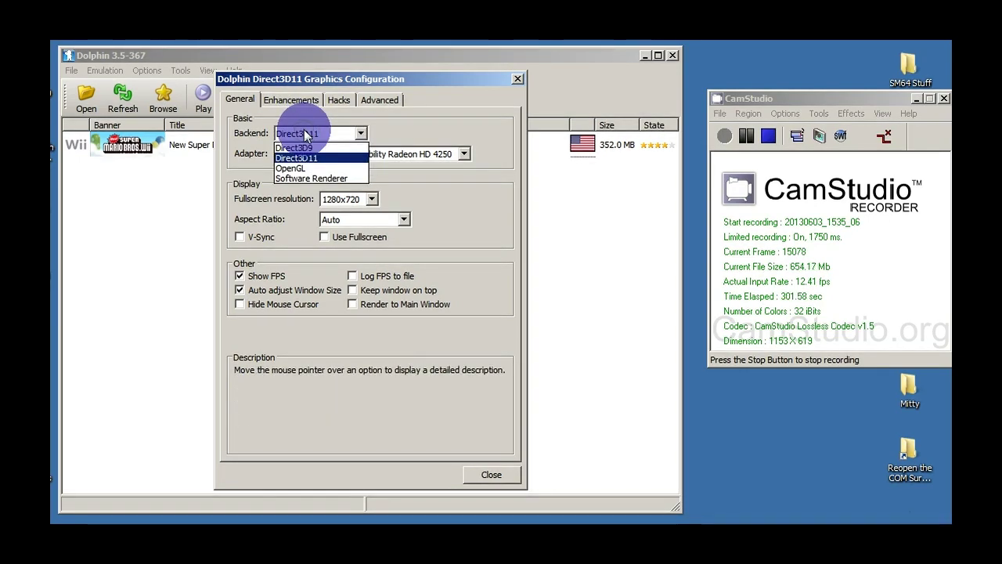
pyautogui.click(305, 134)
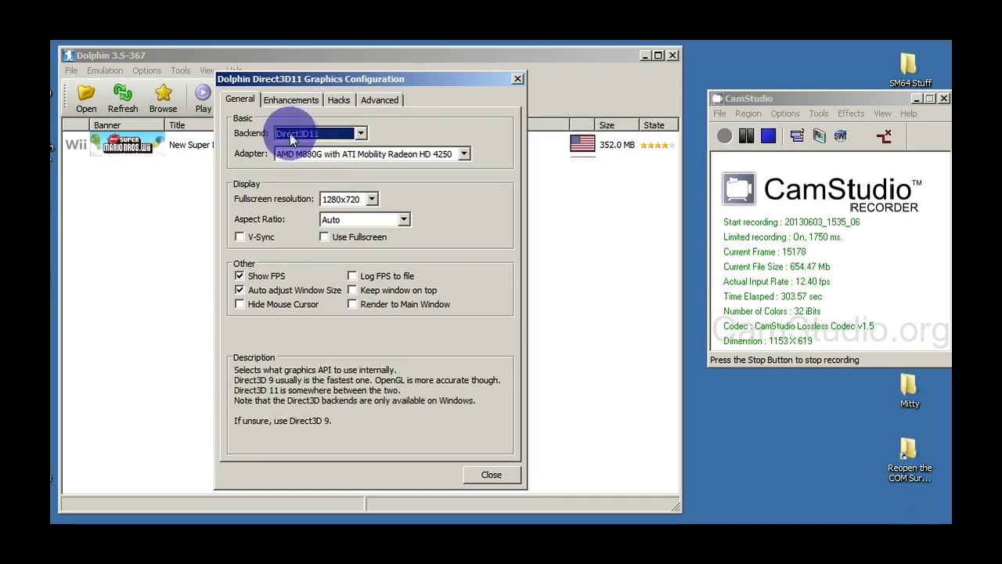
pyautogui.click(280, 155)
pyautogui.click(280, 159)
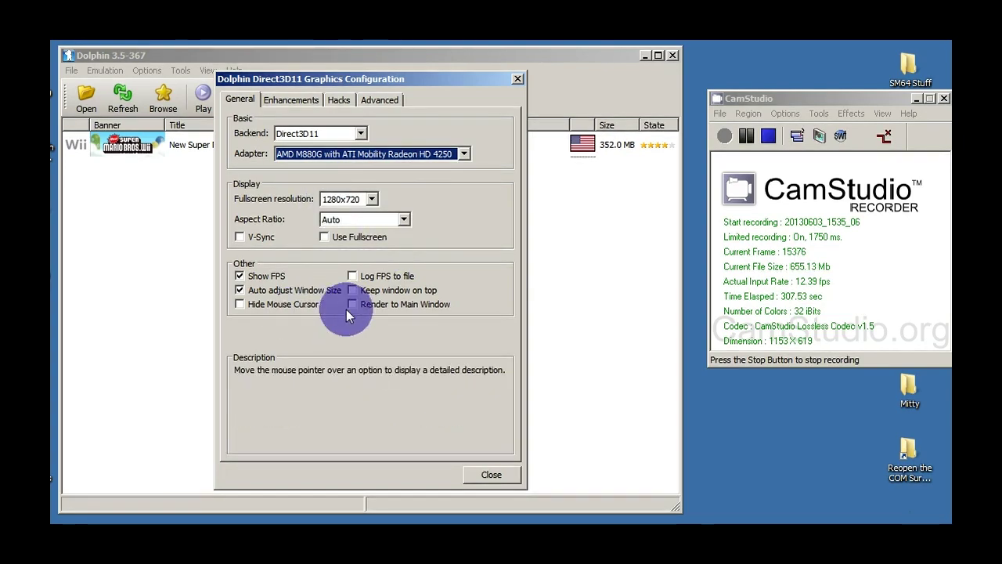
# - On the Hacks page, switch EFB Copies to RAM, then back to Texture
pyautogui.click(314, 98)
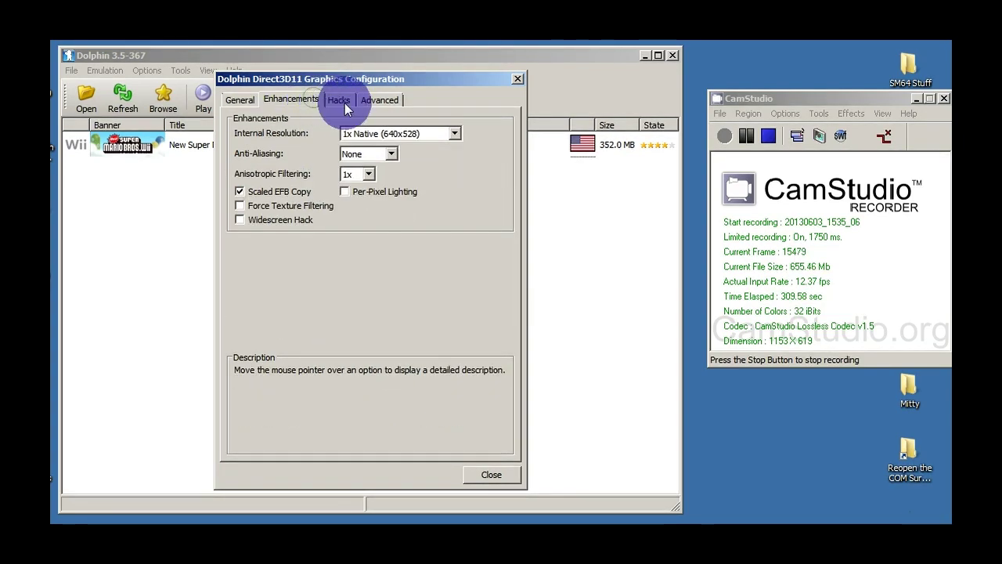
pyautogui.click(345, 102)
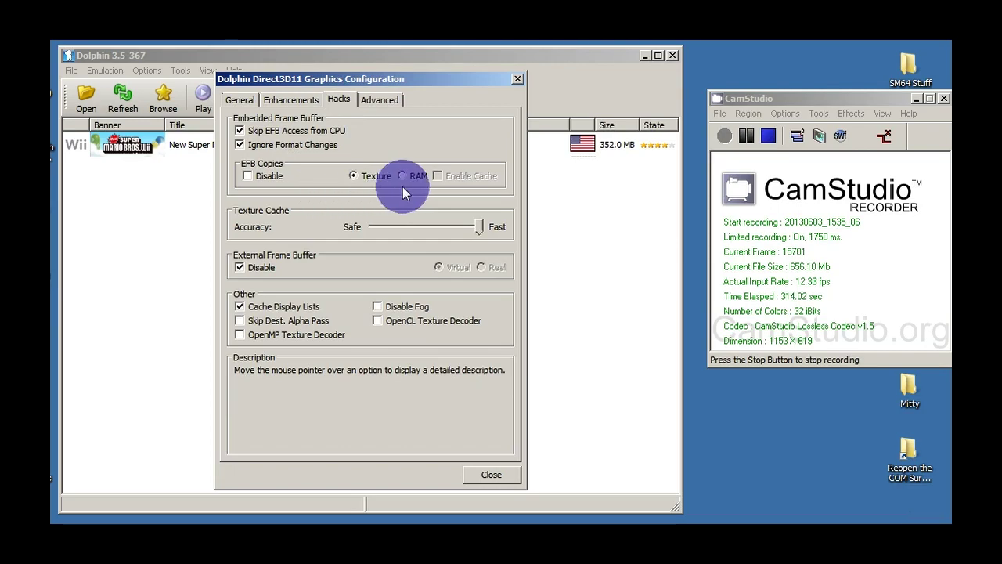
pyautogui.moveTo(408, 177)
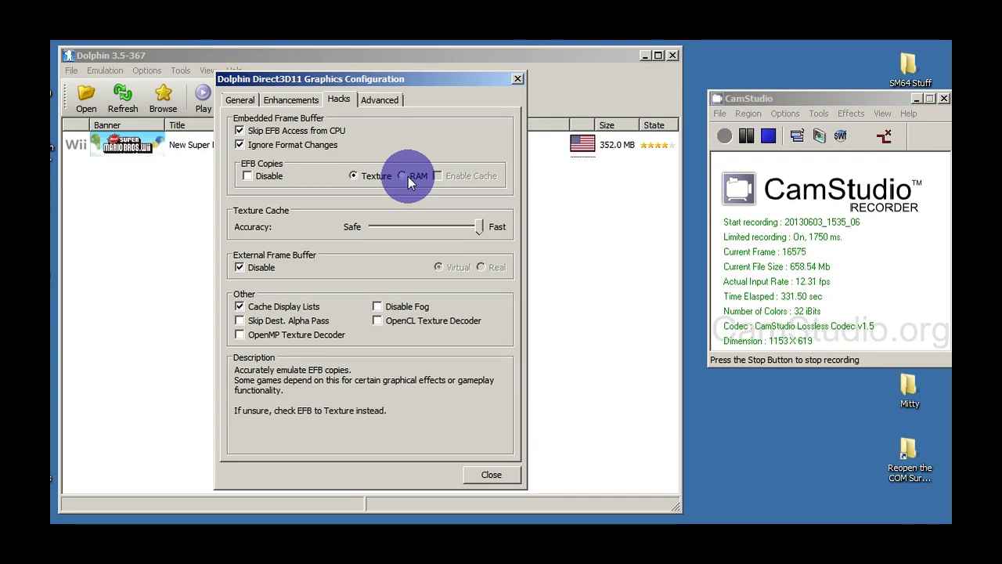
pyautogui.click(408, 176)
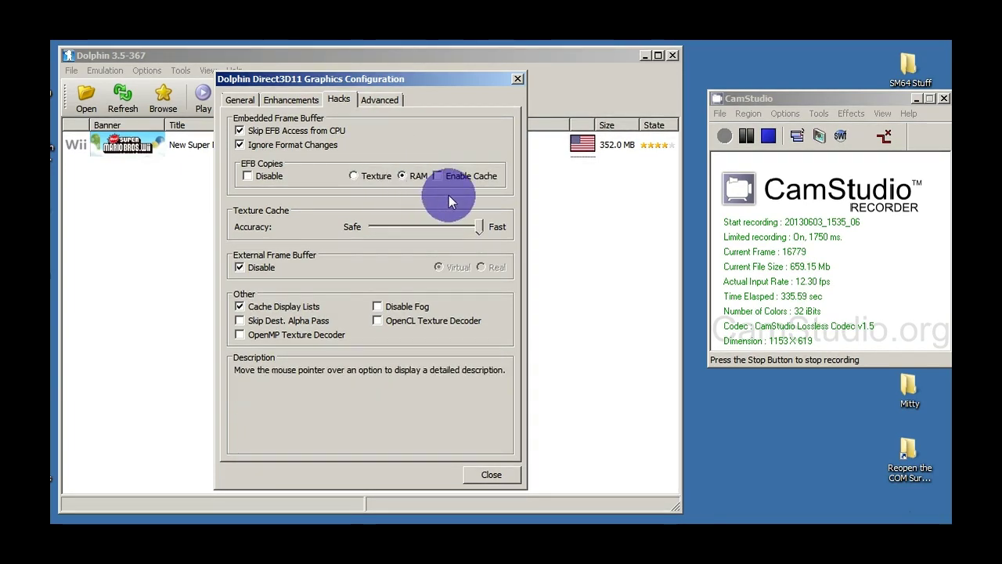
pyautogui.click(356, 174)
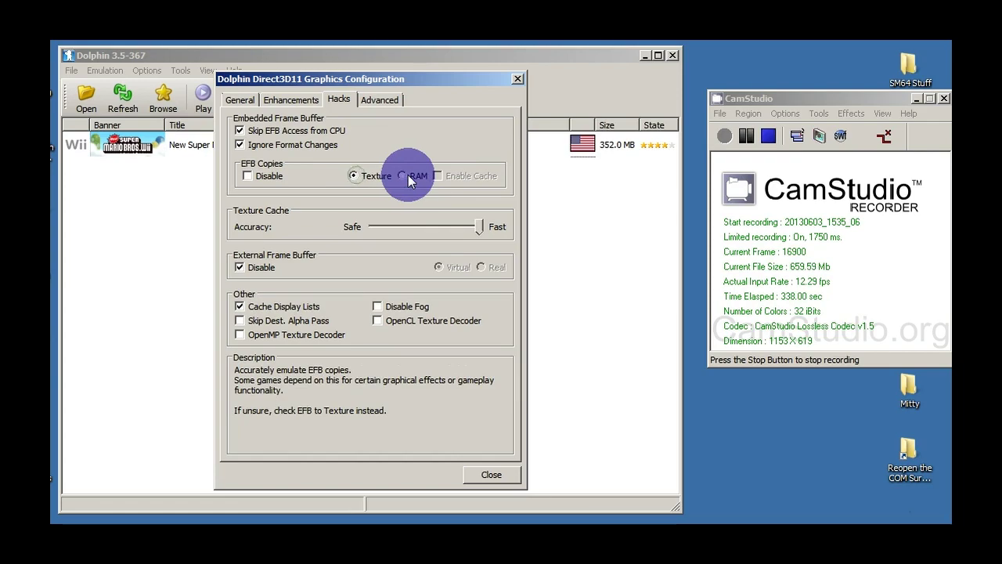
pyautogui.moveTo(261, 173)
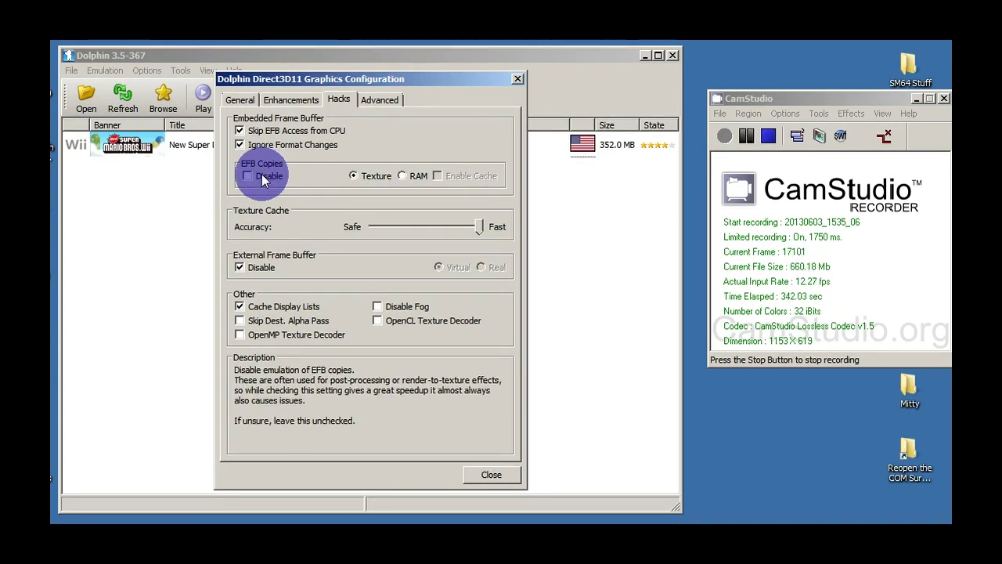
pyautogui.click(262, 174)
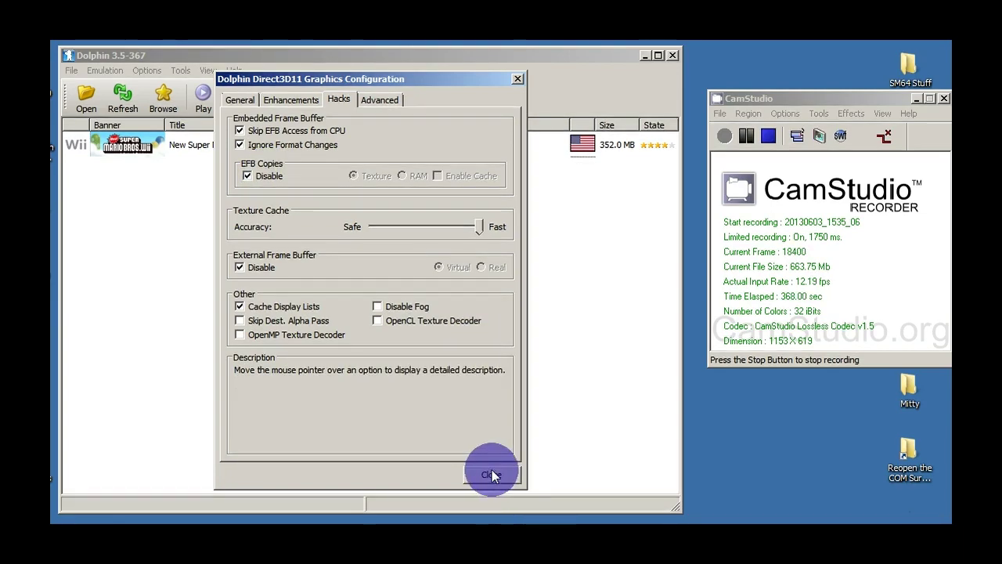
# - Close the graphics settings, relaunch New Super Mario Bros. Wii, and pass the sideways-remote screen
pyautogui.click(491, 472)
pyautogui.doubleClick(266, 150)
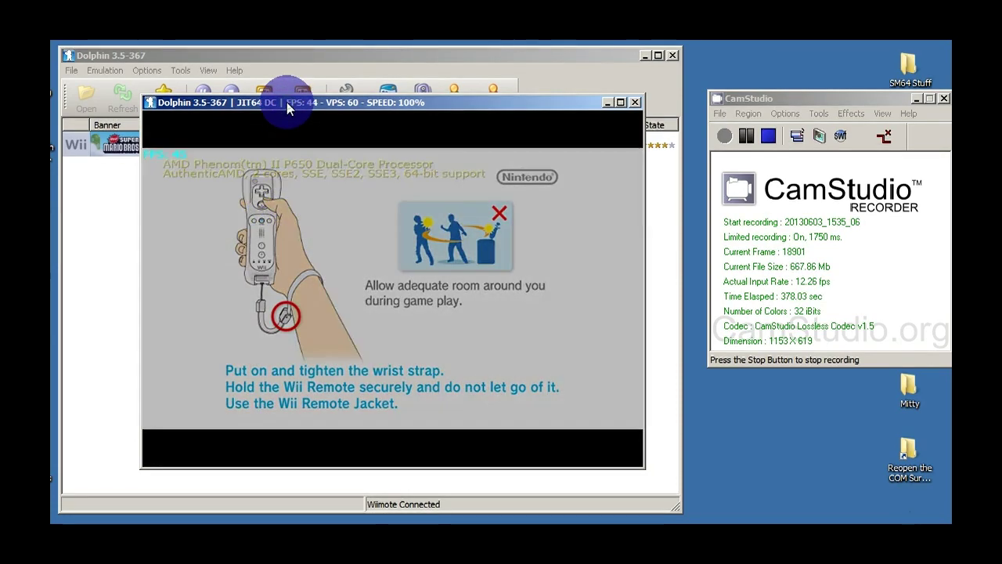
pyautogui.press('2')
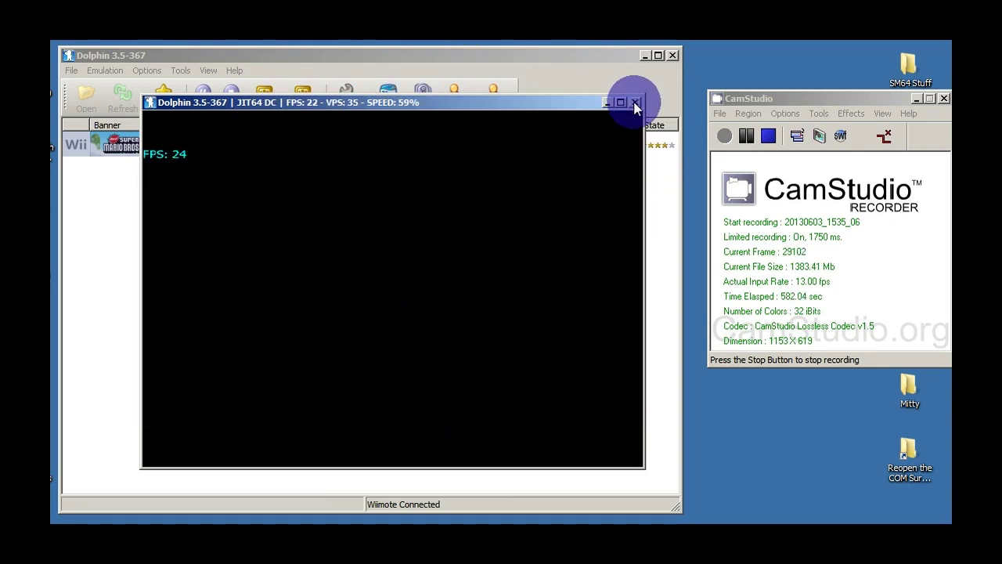
# - Close the game's render window to stop emulation
pyautogui.click(636, 105)
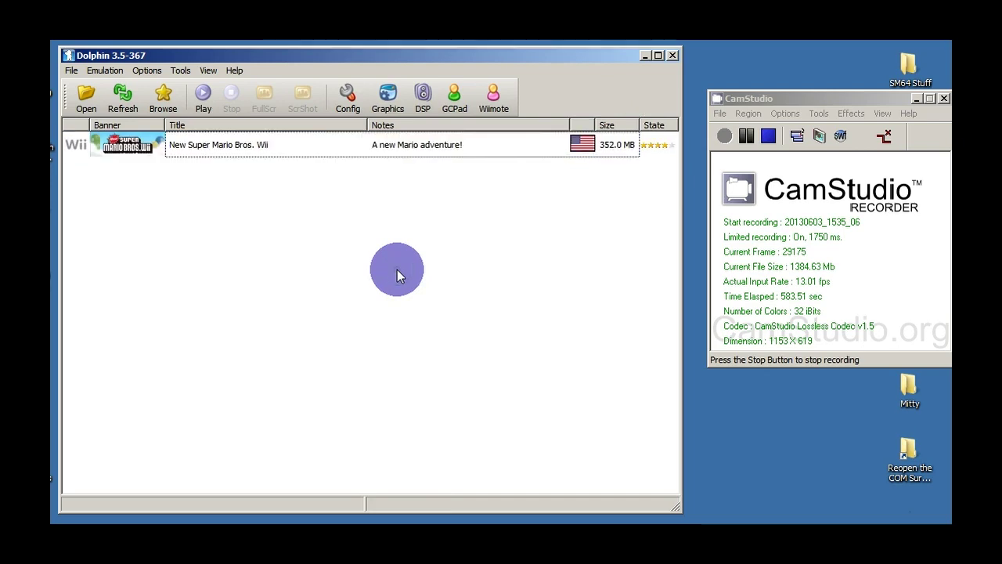